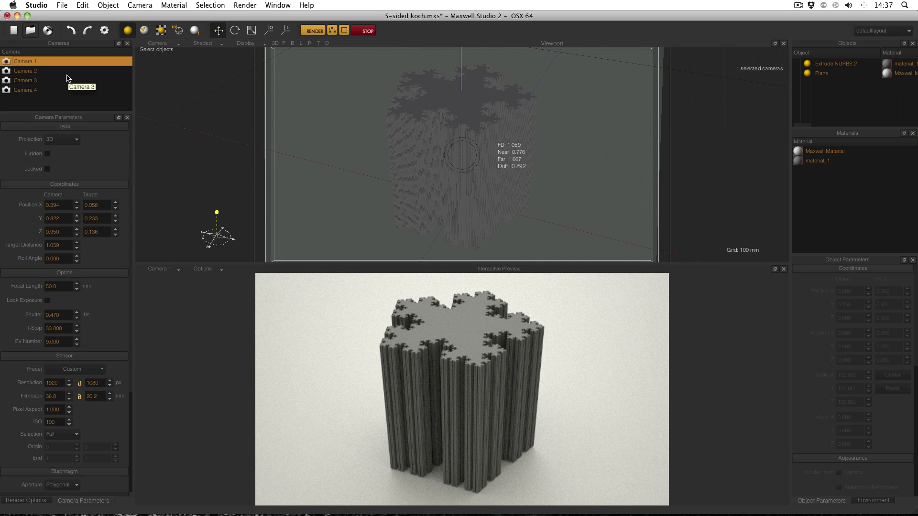
- Switch the viewport and preview from Camera 1 to Camera 2's 80 mm view of the Koch column
click(67, 287)
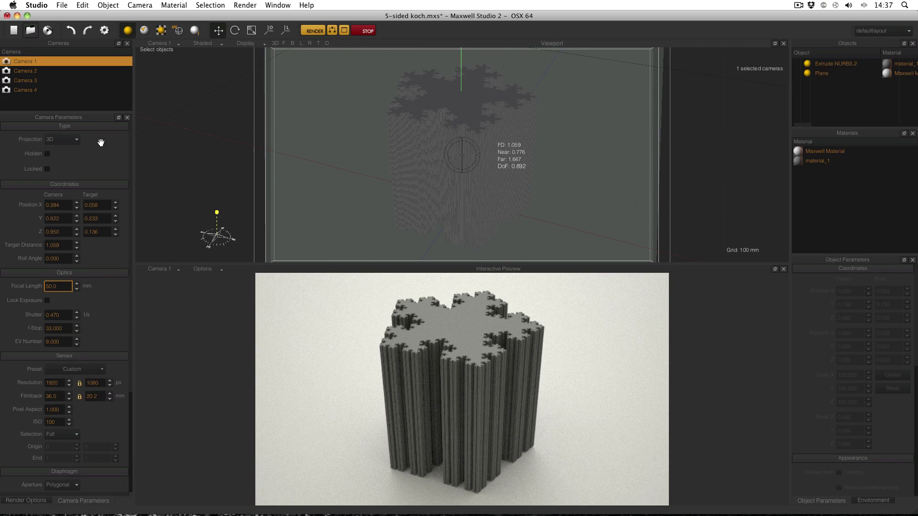
click(29, 70)
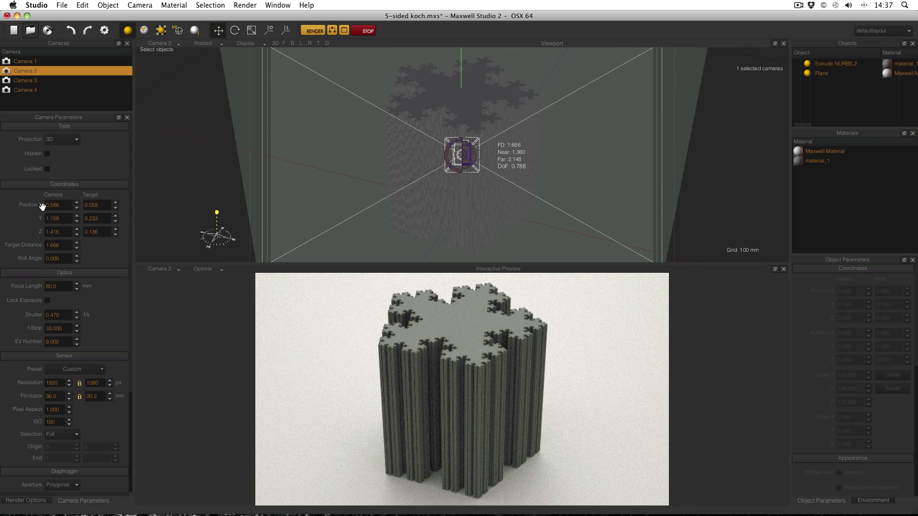
- Check the Koch column through Cameras 3 and 4, then return to Camera 1's 50 mm view
click(49, 82)
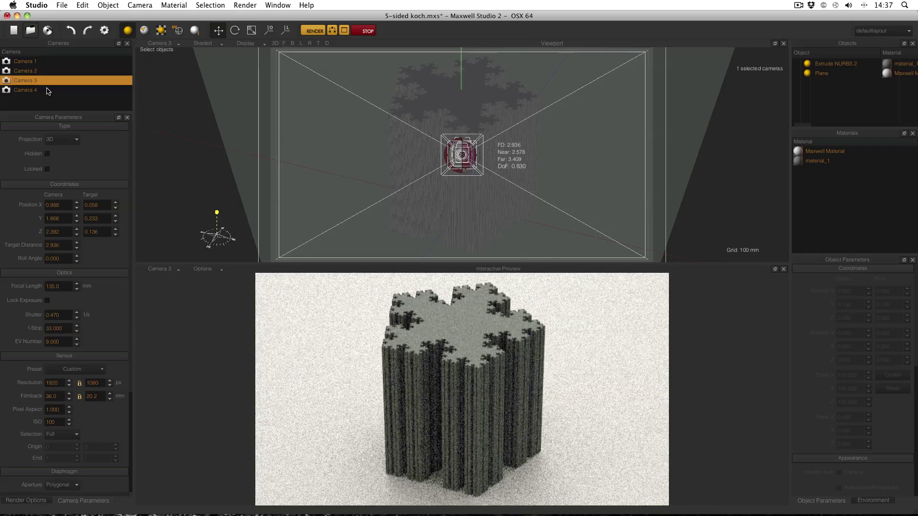
click(48, 90)
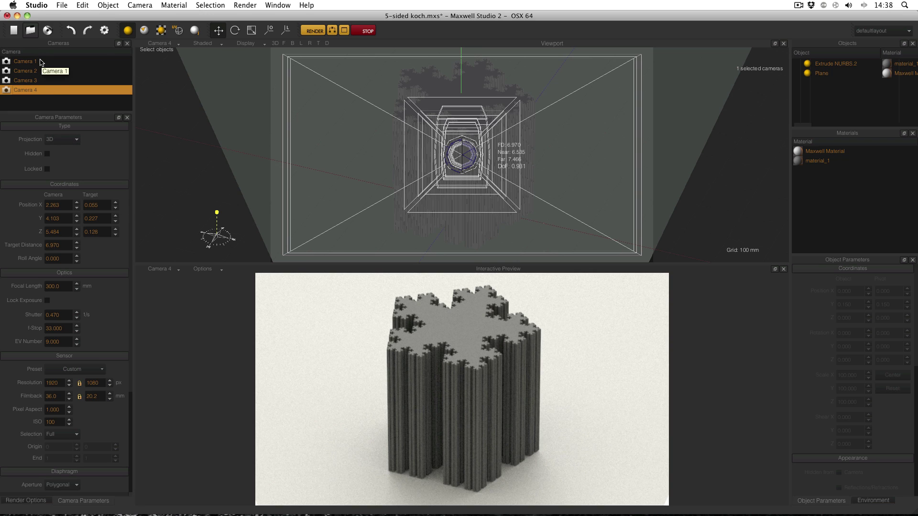
click(40, 62)
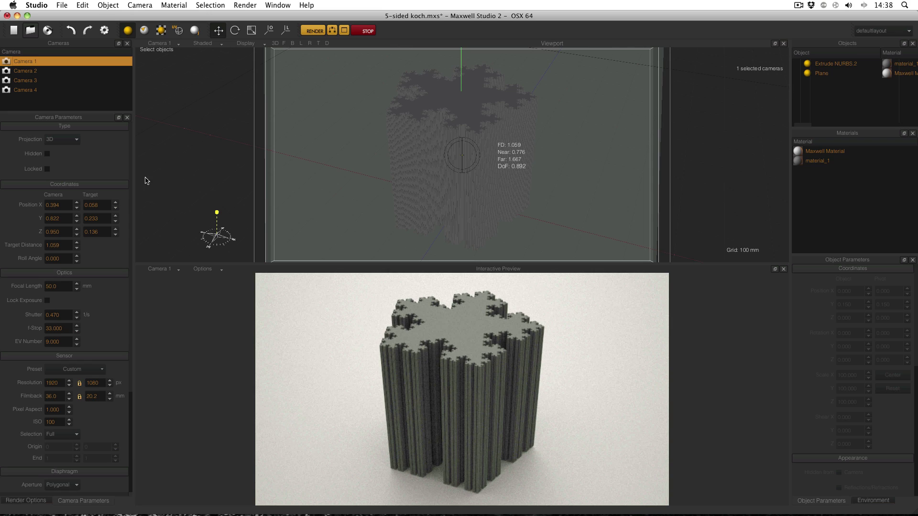
- Cycle through Cameras 2, 3 and 1, ending on Camera 4's 300 mm telephoto view
click(42, 72)
click(42, 80)
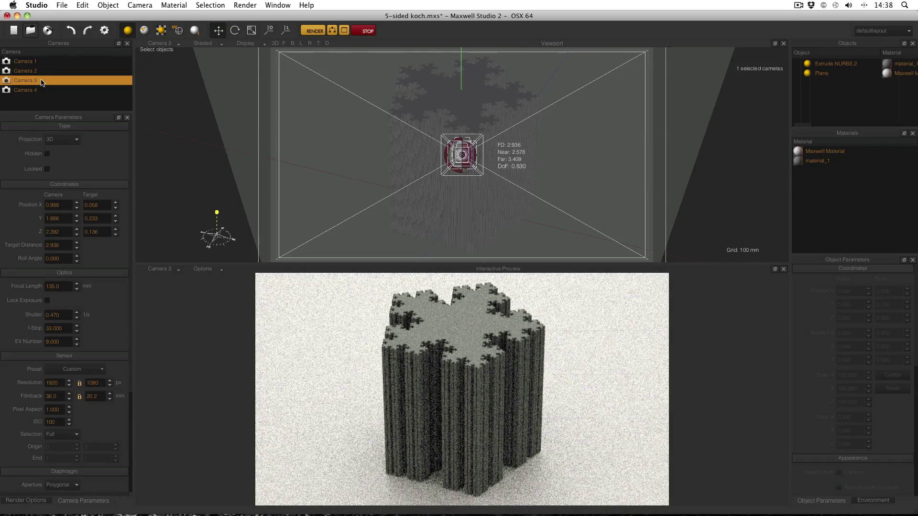
click(41, 61)
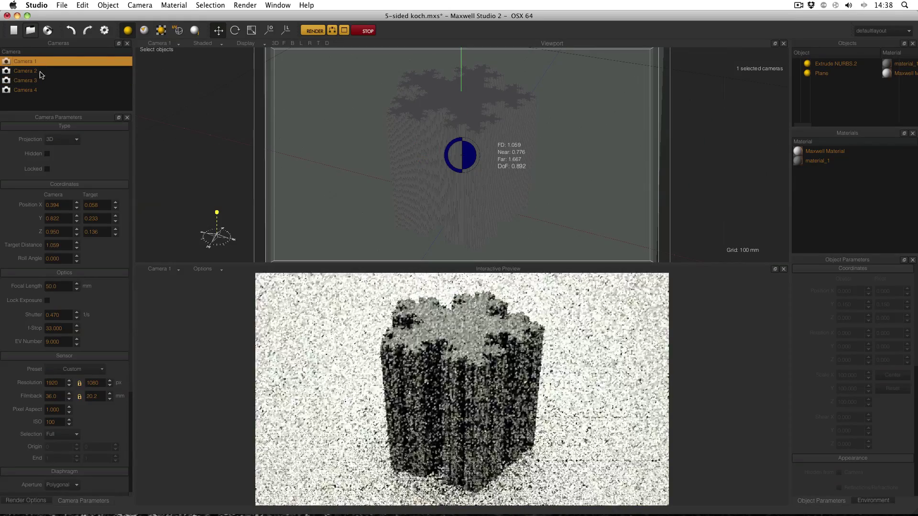
click(41, 90)
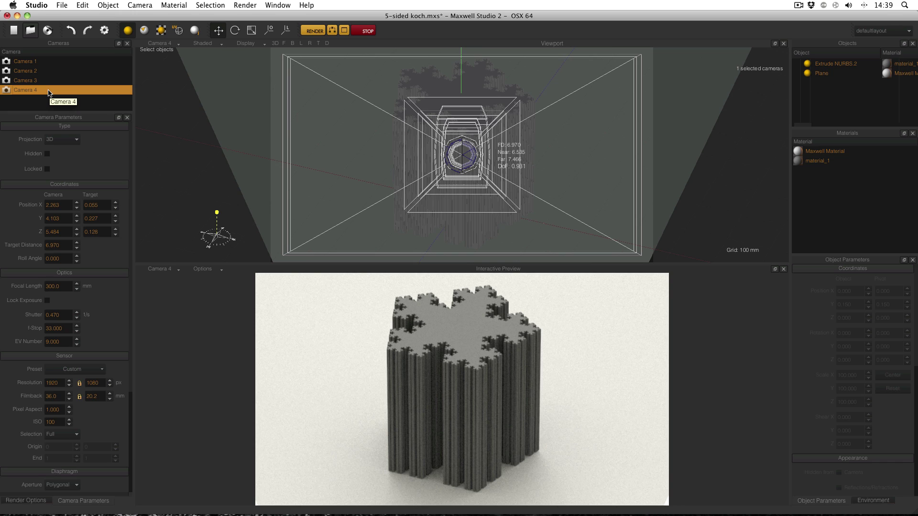
click(49, 63)
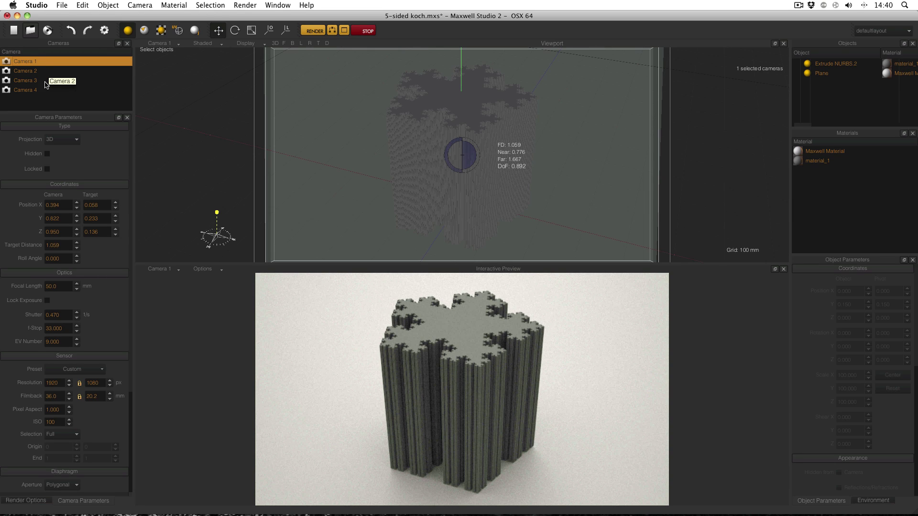
click(45, 81)
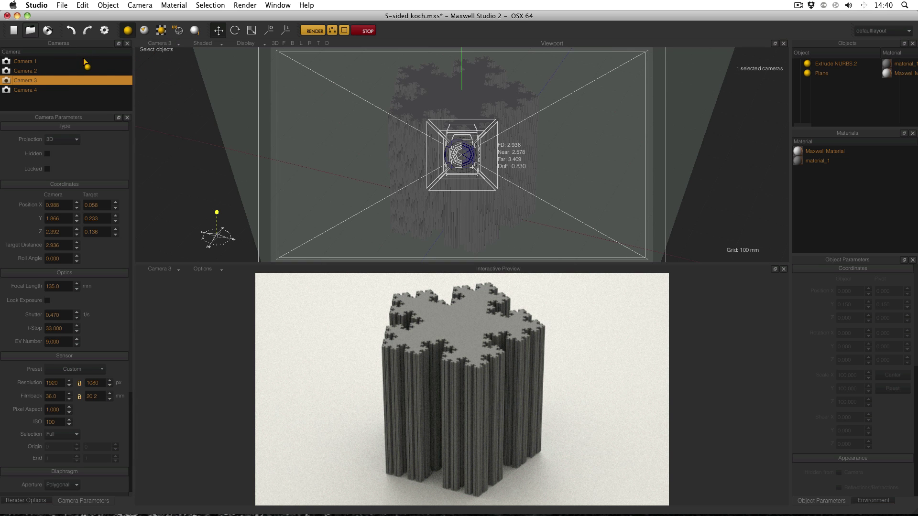
click(67, 62)
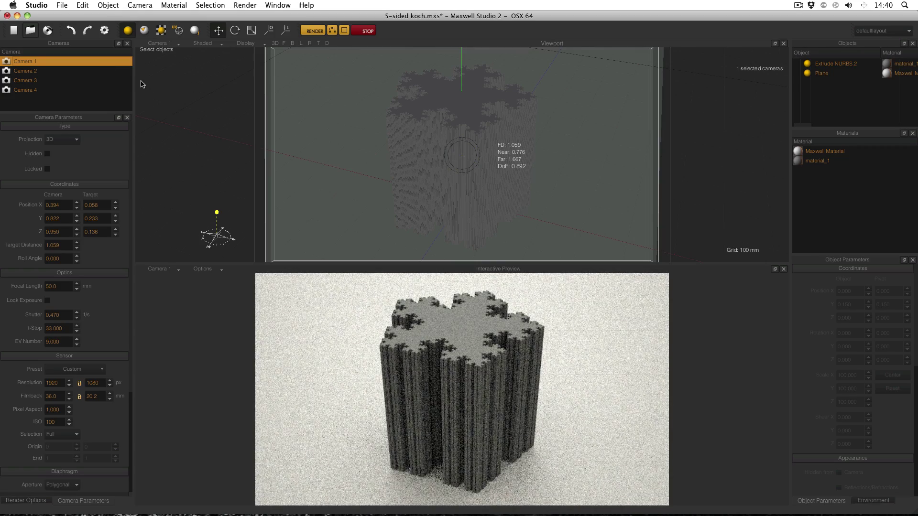
drag(62, 80, 229, 179)
click(38, 91)
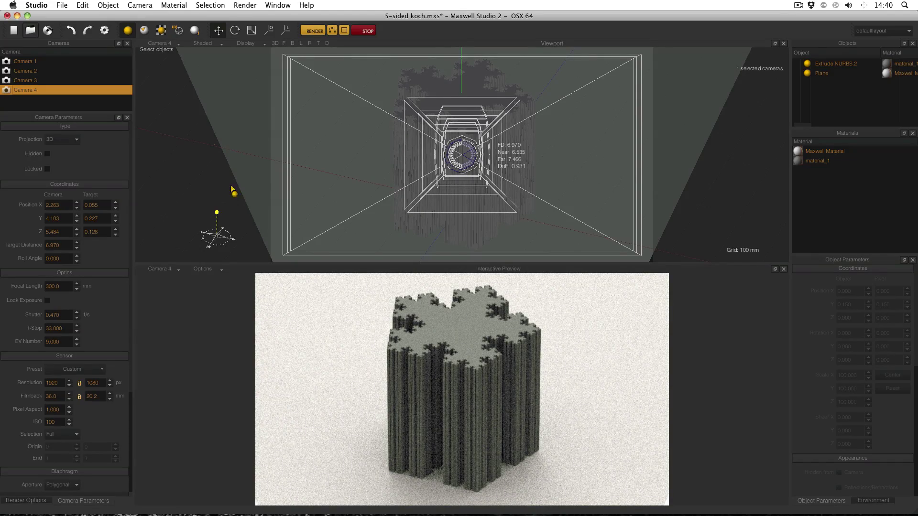
- Switch the viewport to a free Perspective view and zoom out
click(172, 44)
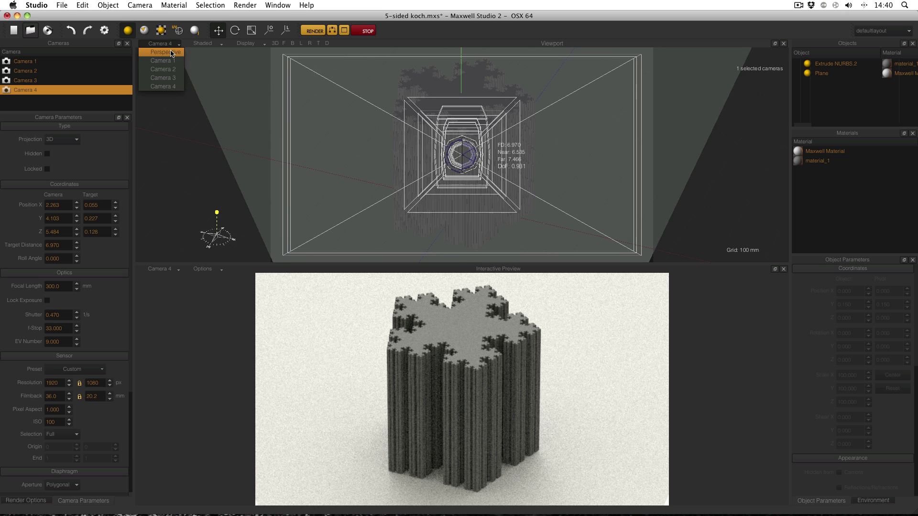
click(172, 52)
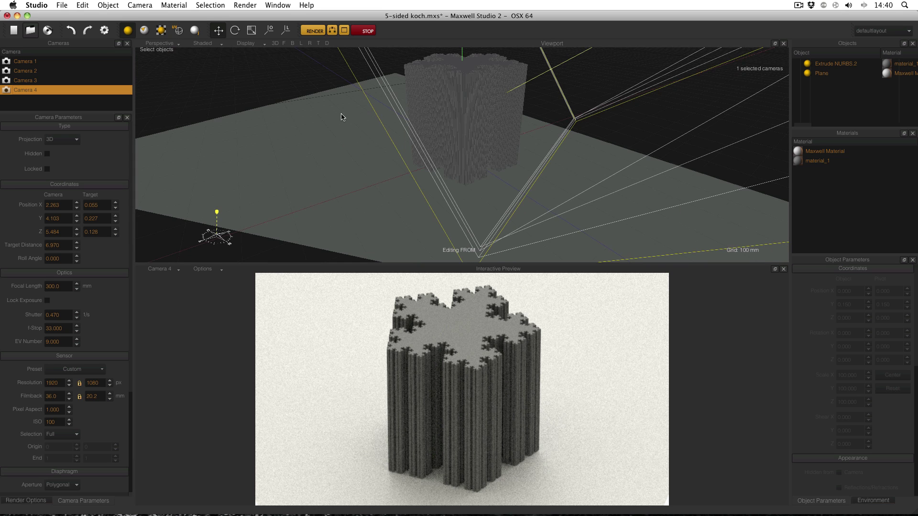
scroll(354, 113, down, 3)
scroll(392, 114, down, 5)
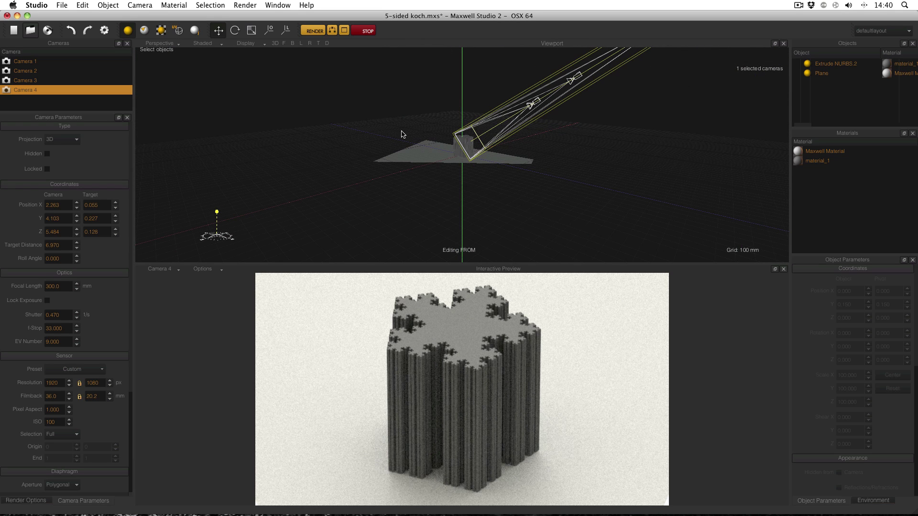
- Orbit around the four lined-up camera frustums and select Camera 1
alt+drag(455, 124, 521, 107)
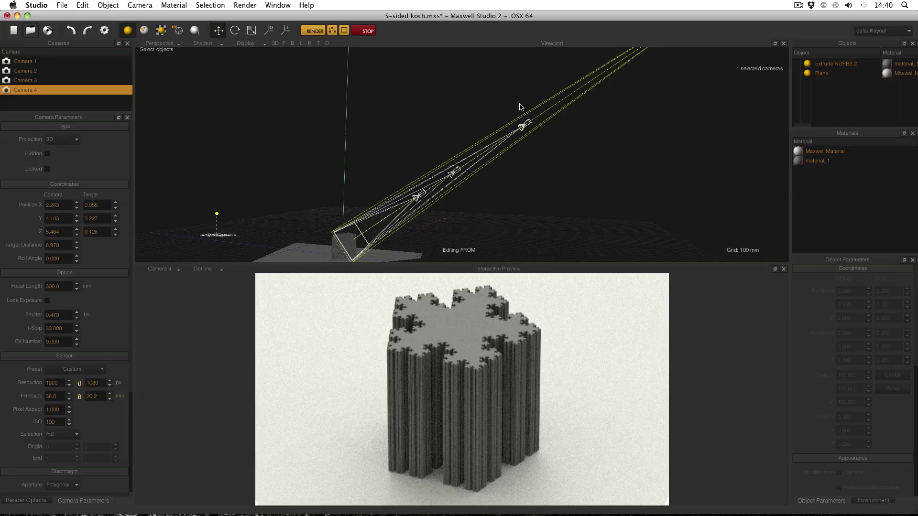
scroll(549, 92, down, 2)
scroll(550, 104, up, 2)
scroll(433, 135, down, 2)
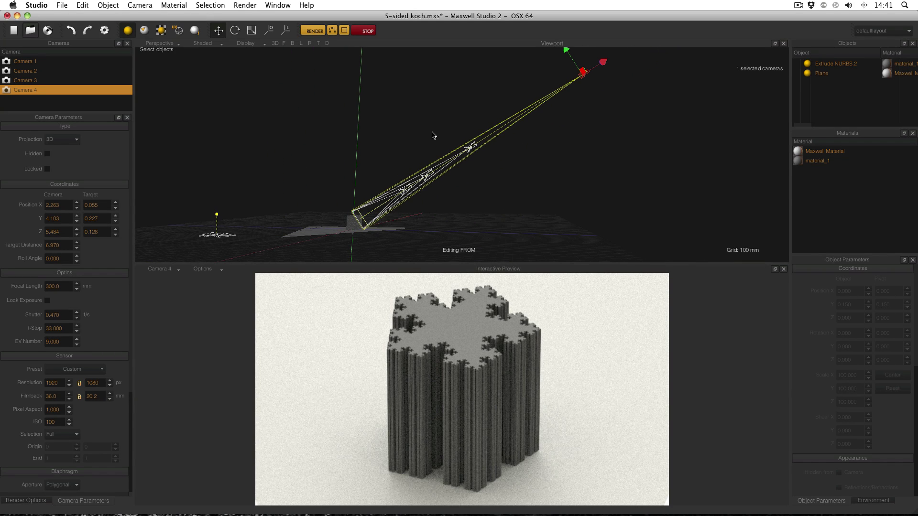
alt+drag(433, 125, 430, 139)
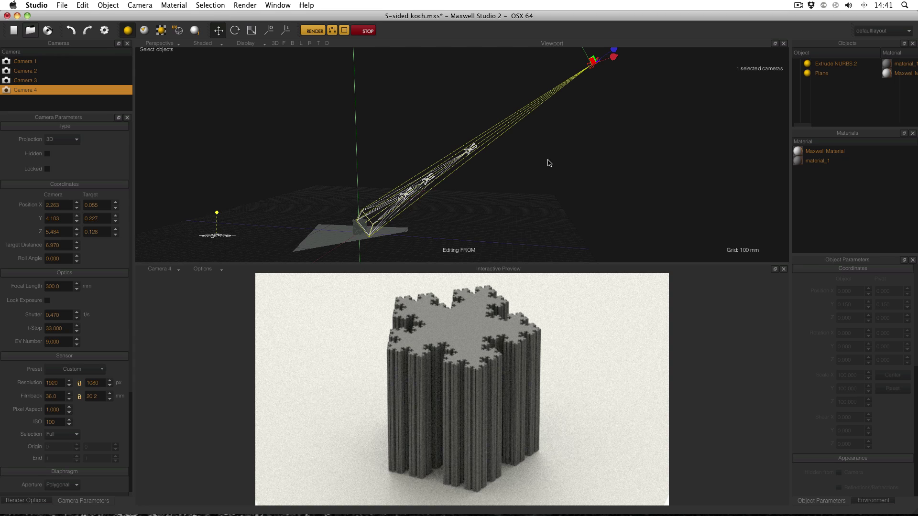
click(32, 61)
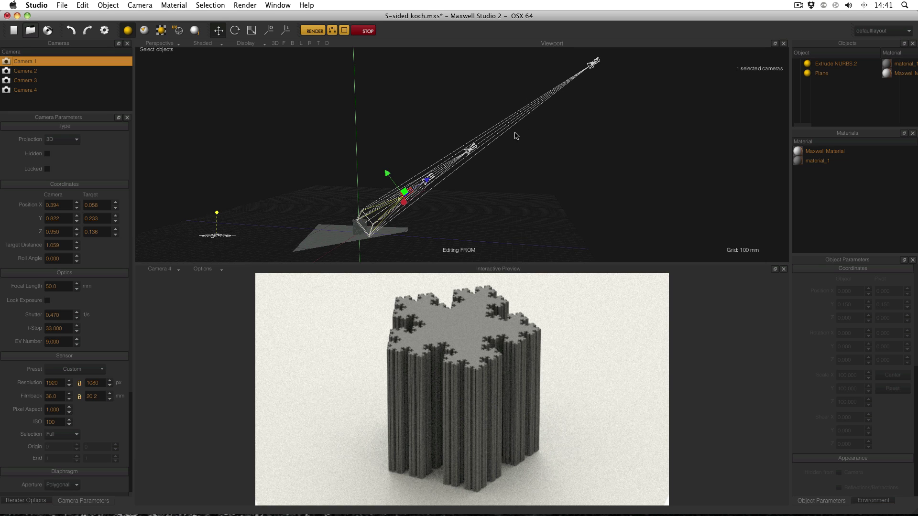
mouse_move(419, 144)
alt+mouse_down()
mouse_move(434, 138)
mouse_move(420, 130)
alt+mouse_up()
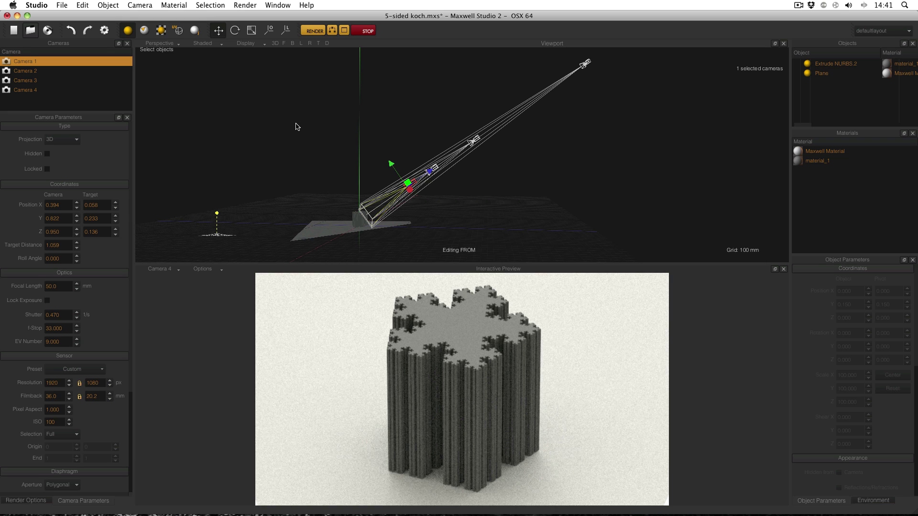
- Look through Camera 1, try a 300 mm focal length, then restore it to 50 mm
double_click(32, 62)
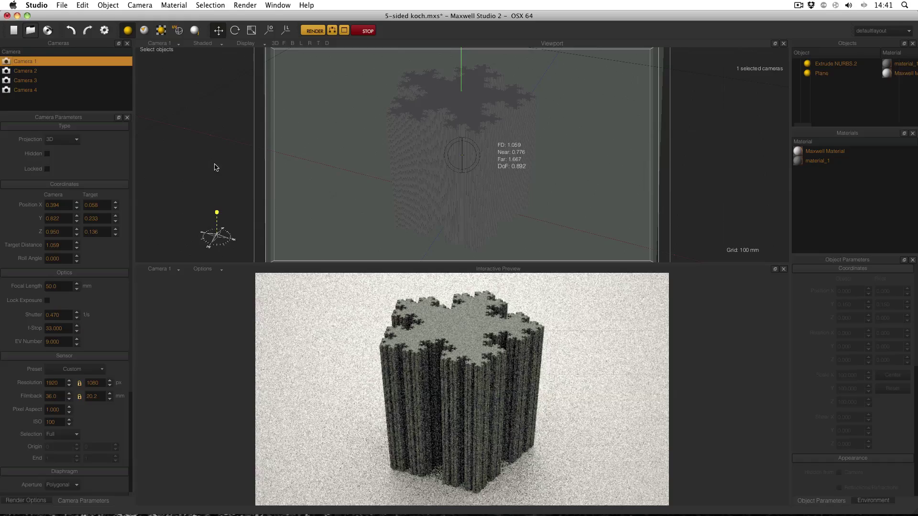
click(58, 287)
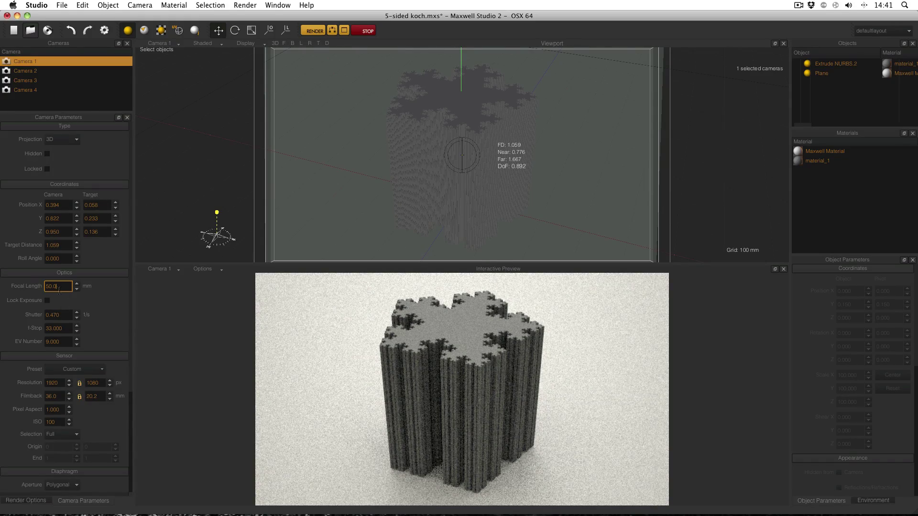
text(300)
key(Return)
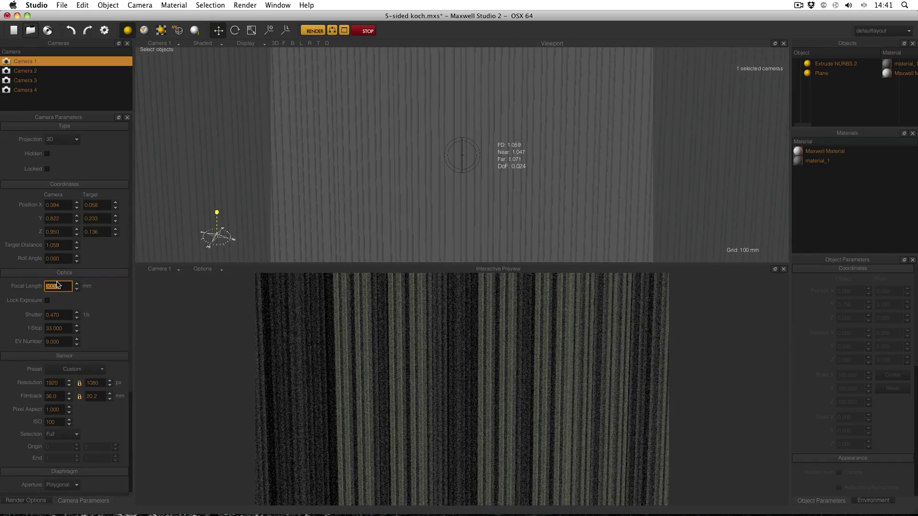
text(50)
key(Return)
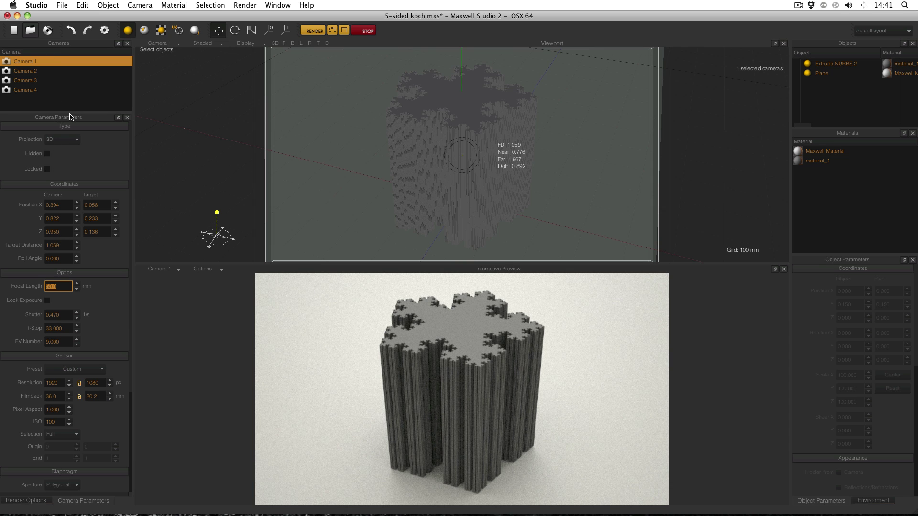
- Preview Cameras 2 (80 mm), 3 (135 mm) and 1 (50 mm), ending on Camera 4 (300 mm)
click(63, 286)
click(31, 71)
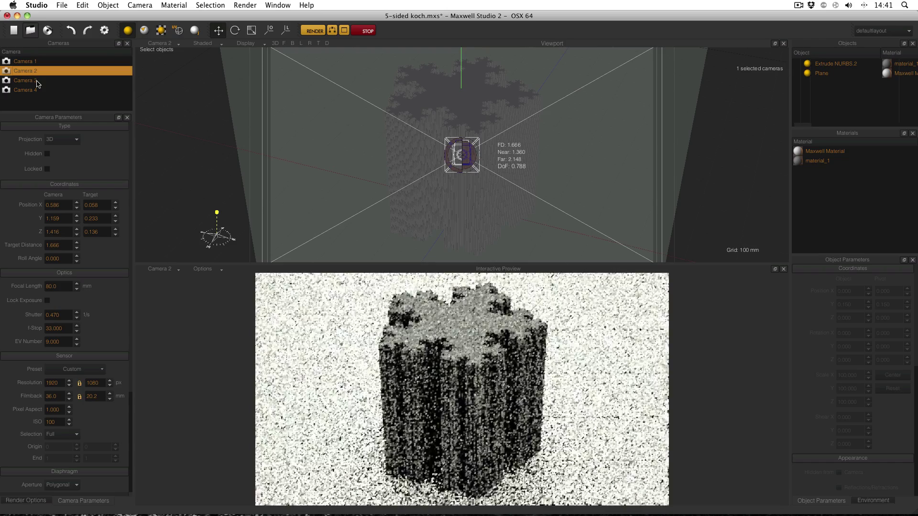
click(37, 81)
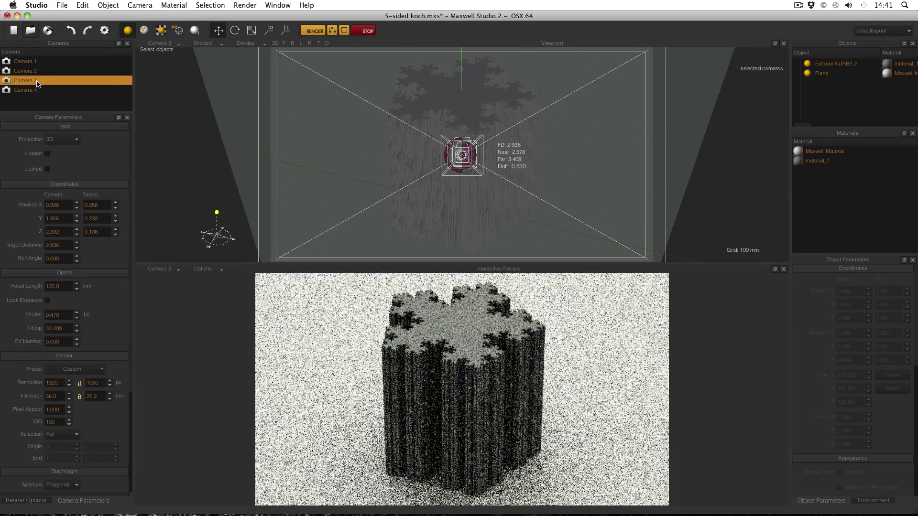
click(28, 62)
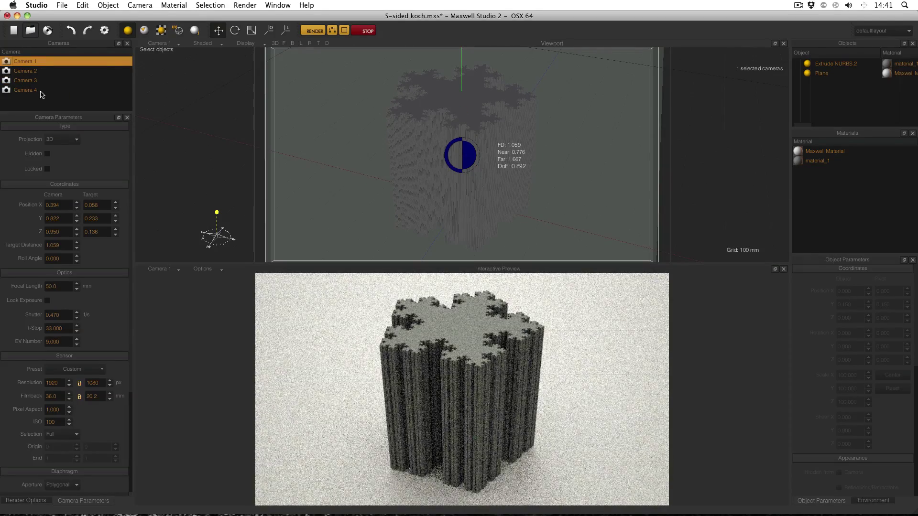
click(41, 90)
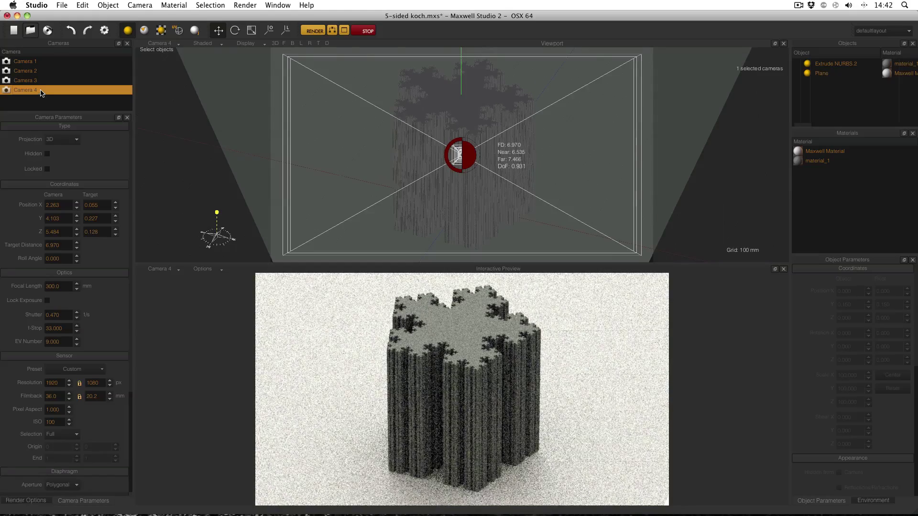